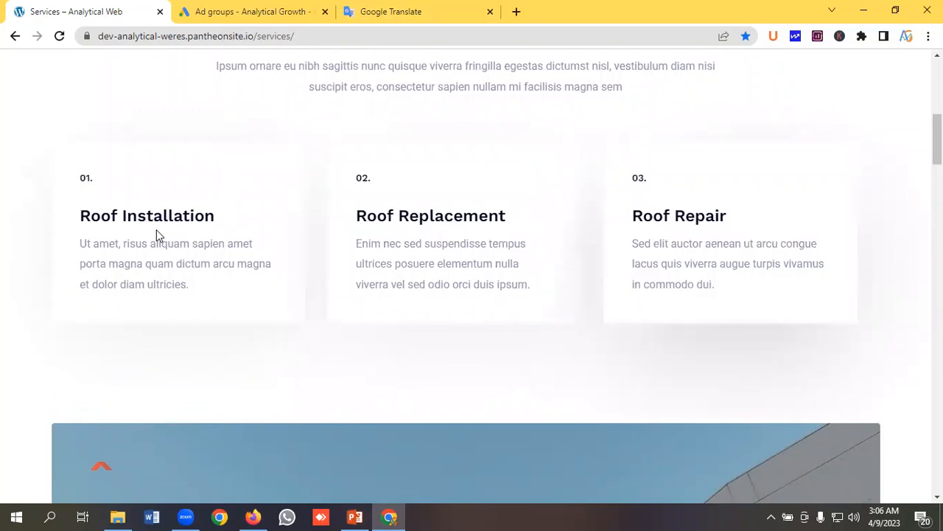
# Switch to Google Translate and examine the Roof Installation Ad Group heading and its keyword list.
pyautogui.click(402, 11)
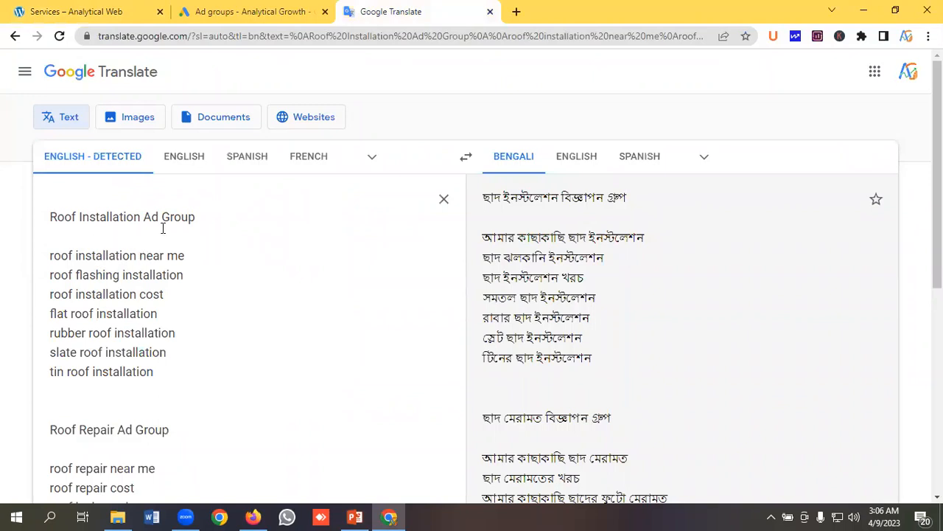
pyautogui.scroll(-1, 163, 229)
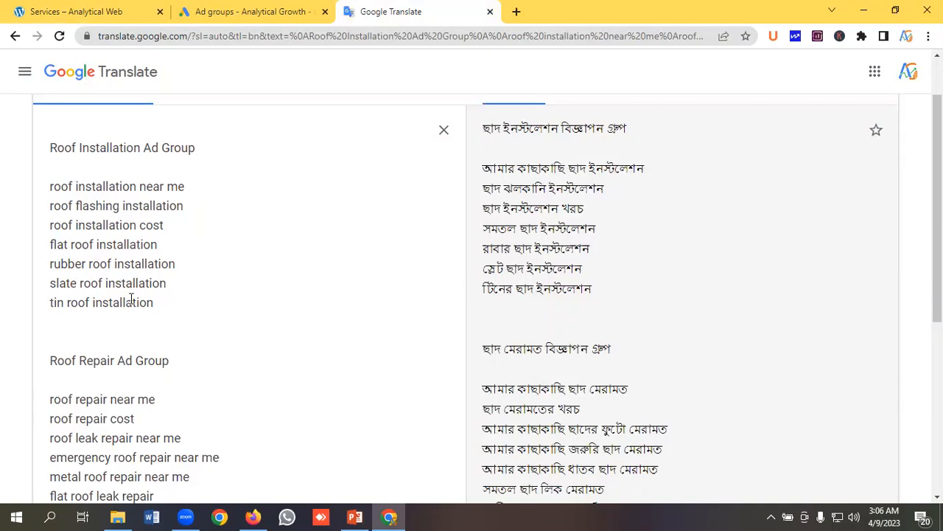
pyautogui.scroll(1, 131, 301)
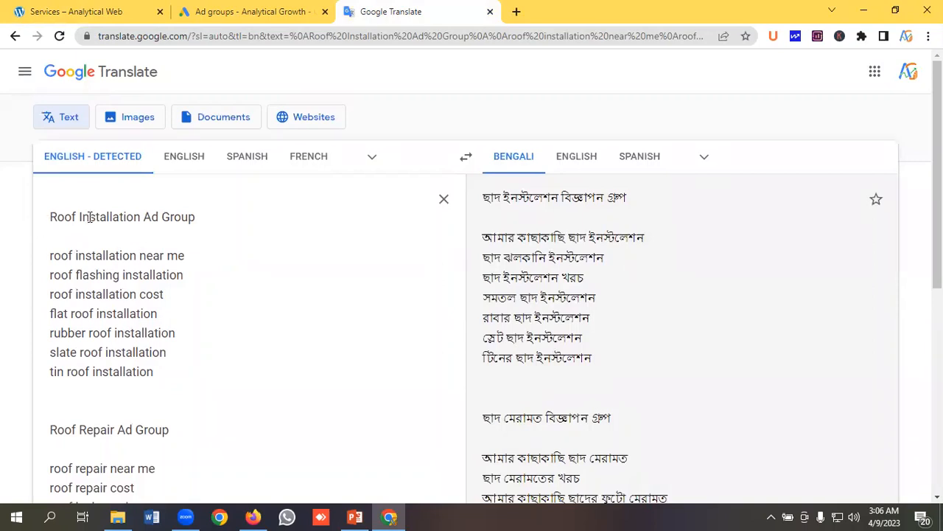
pyautogui.moveTo(141, 216); pyautogui.dragTo(46, 219)
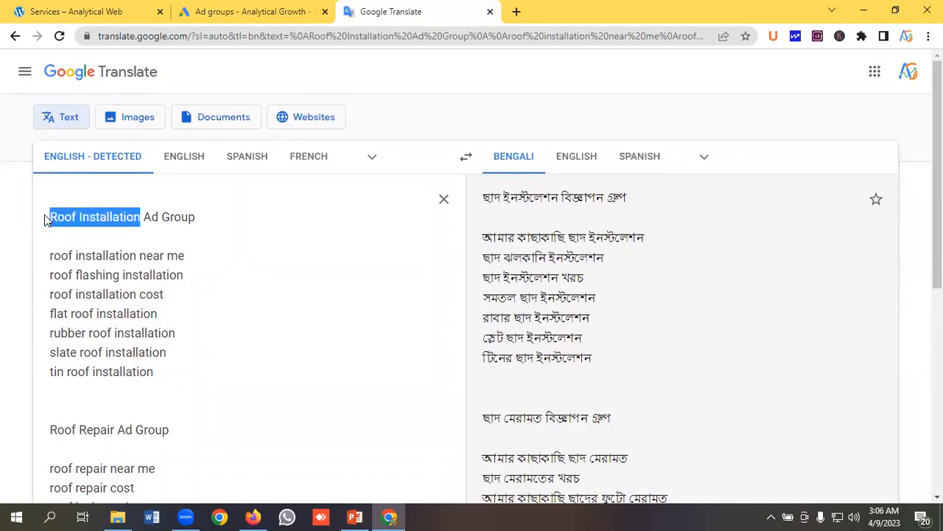
pyautogui.click(89, 222)
pyautogui.moveTo(140, 216); pyautogui.dragTo(59, 226)
pyautogui.click(103, 217)
pyautogui.moveTo(141, 217); pyautogui.dragTo(50, 217)
pyautogui.moveTo(171, 375); pyautogui.dragTo(34, 258)
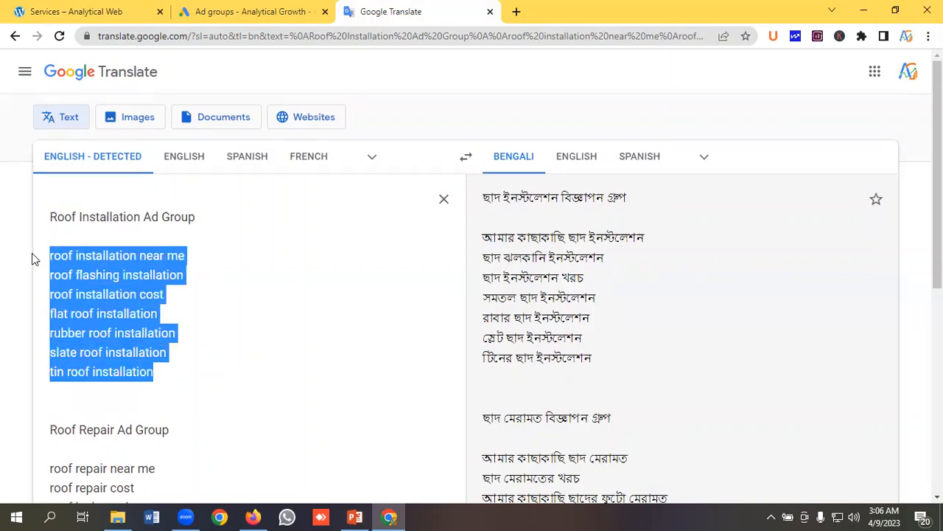
pyautogui.click(97, 273)
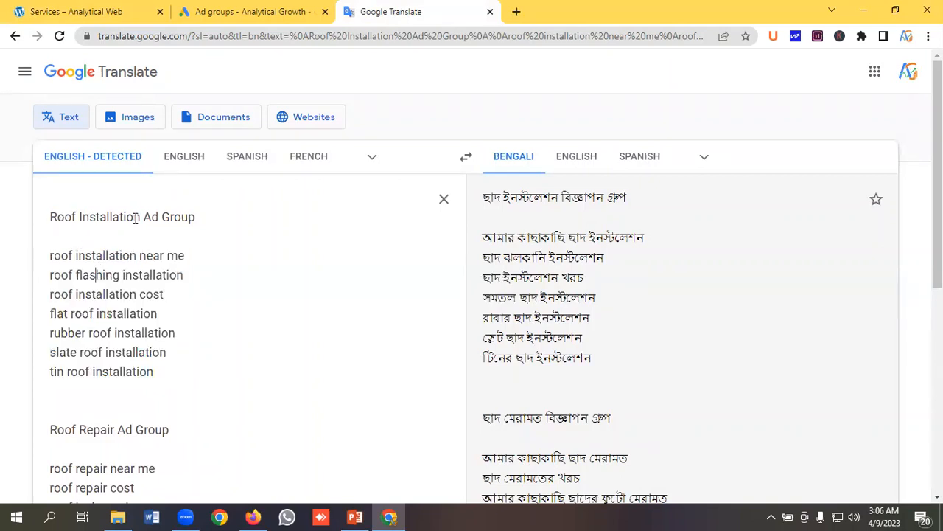
pyautogui.moveTo(142, 217); pyautogui.dragTo(47, 215)
pyautogui.press('End')
pyautogui.moveTo(154, 228); pyautogui.dragTo(49, 215)
pyautogui.click(137, 218)
# Examine the Roof Repair Ad Group heading and the keywords listed beneath it.
pyautogui.scroll(-1, 137, 215)
pyautogui.scroll(-1, 137, 215)
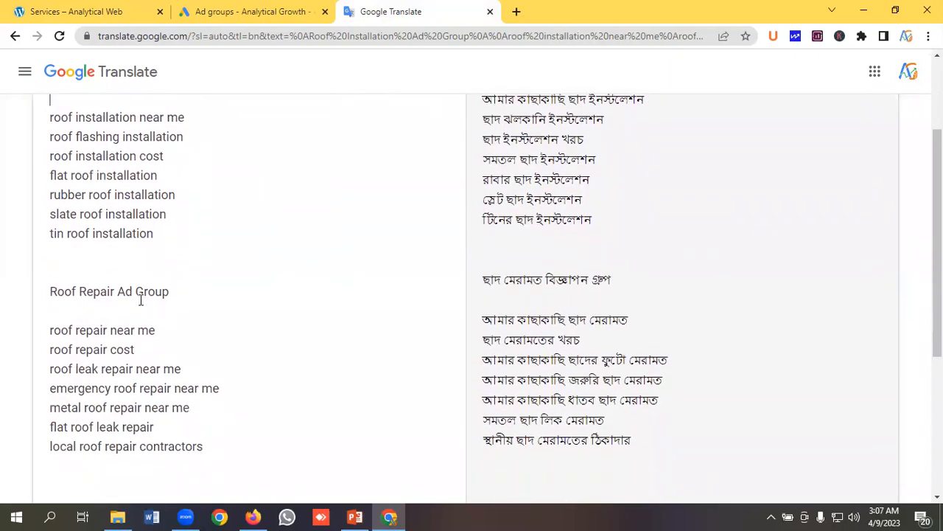
pyautogui.moveTo(182, 292); pyautogui.dragTo(47, 292)
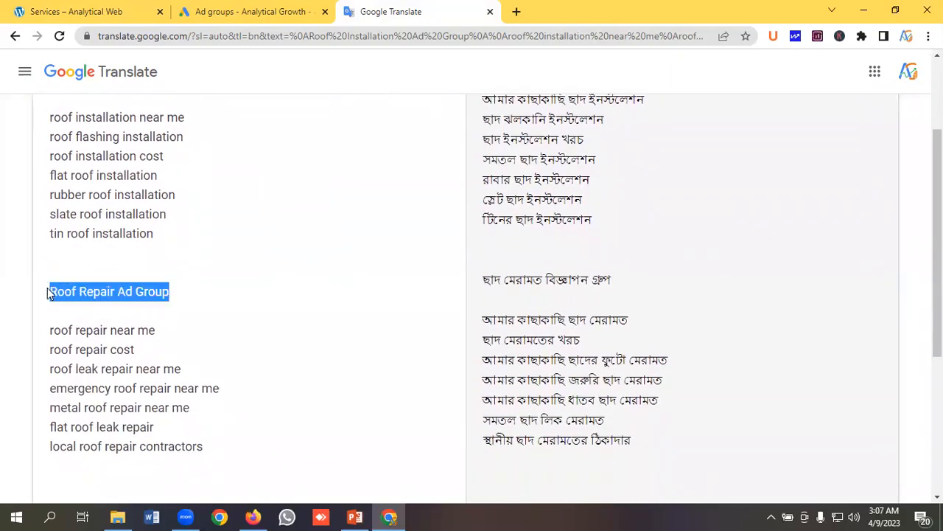
pyautogui.click(196, 288)
pyautogui.scroll(-1, 184, 284)
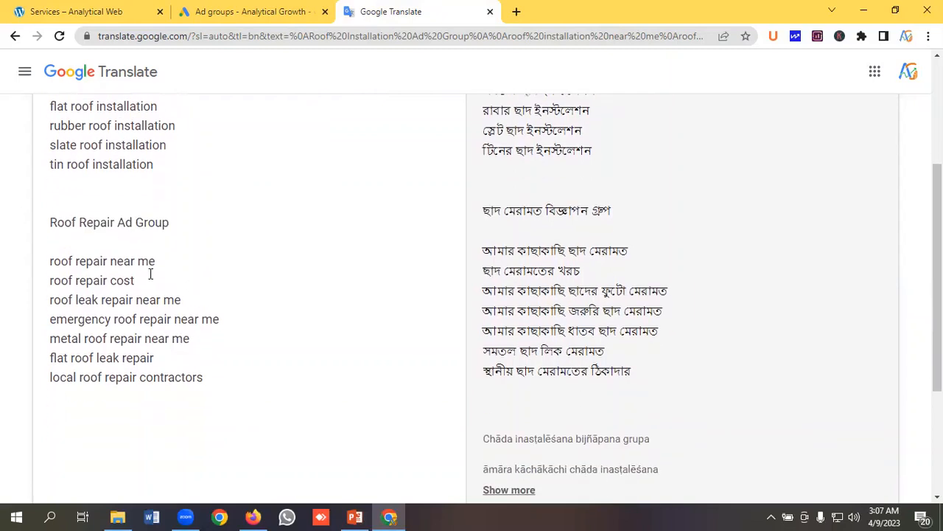
pyautogui.moveTo(115, 222); pyautogui.dragTo(49, 231)
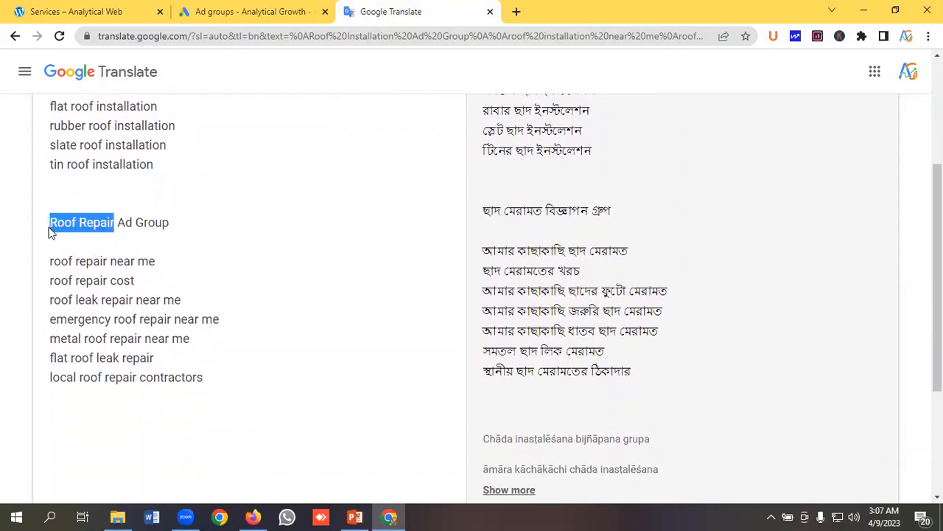
pyautogui.click(99, 240)
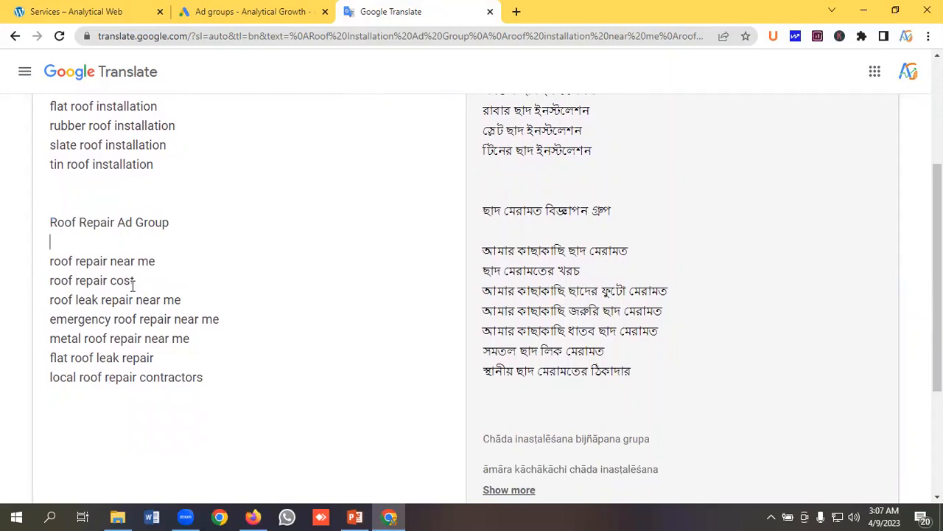
pyautogui.moveTo(213, 376); pyautogui.dragTo(51, 265)
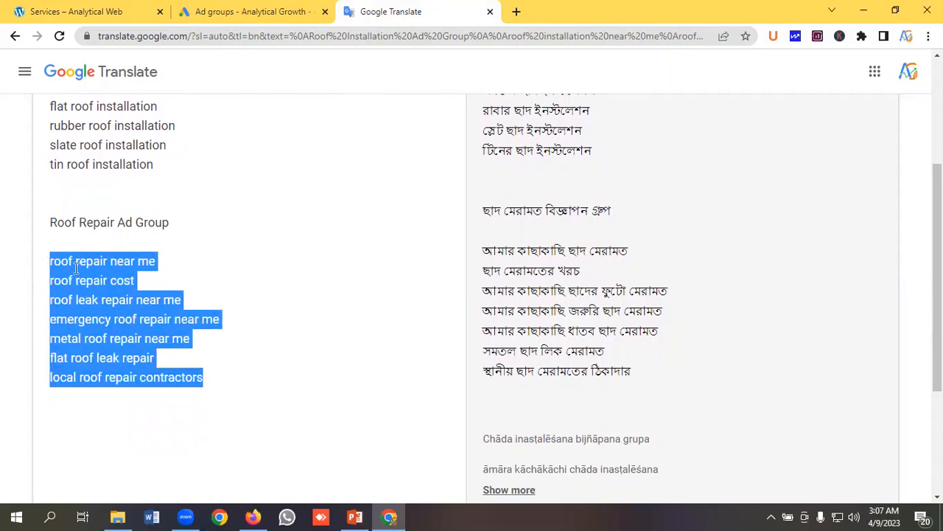
pyautogui.click(112, 278)
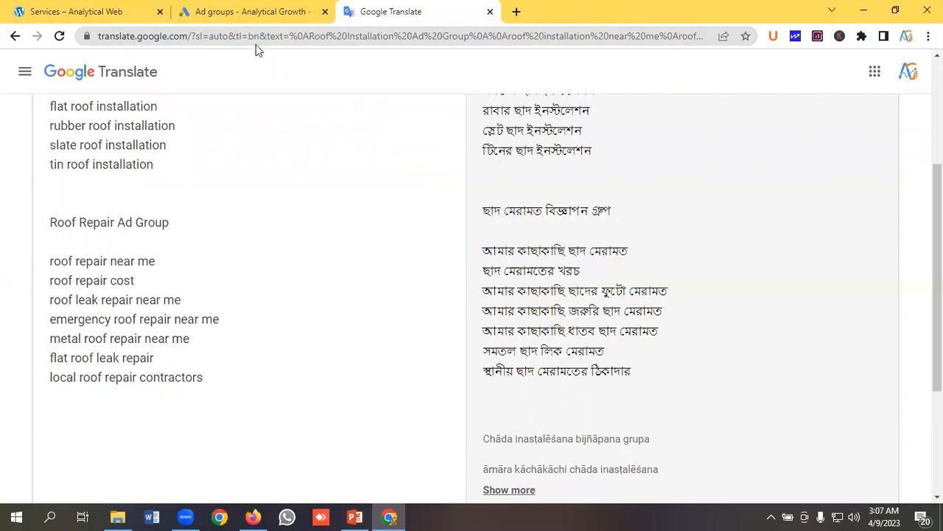
# In Google Ads' Roofing Service Campaign, start a new ad group named "Roof Installation Ad Group", copying the name from the Google Translate text.
pyautogui.click(251, 11)
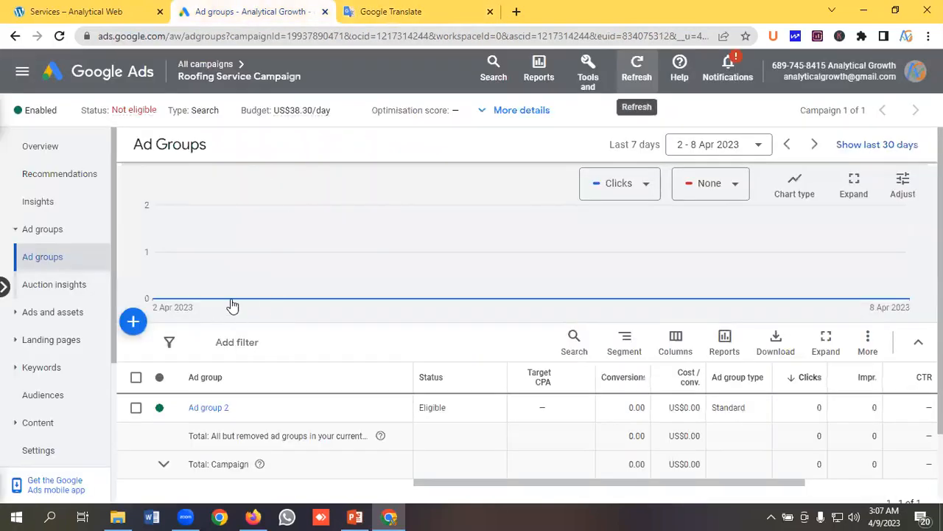
pyautogui.scroll(-1, 209, 296)
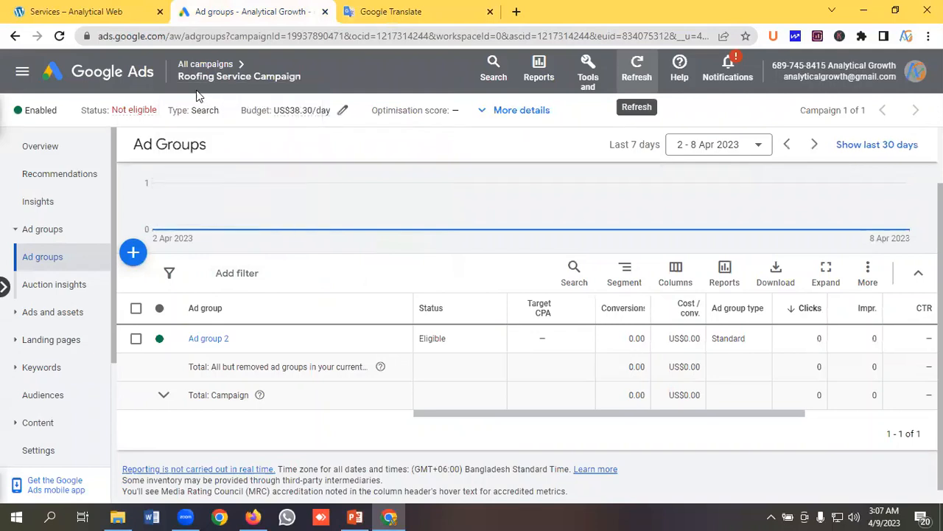
pyautogui.click(133, 254)
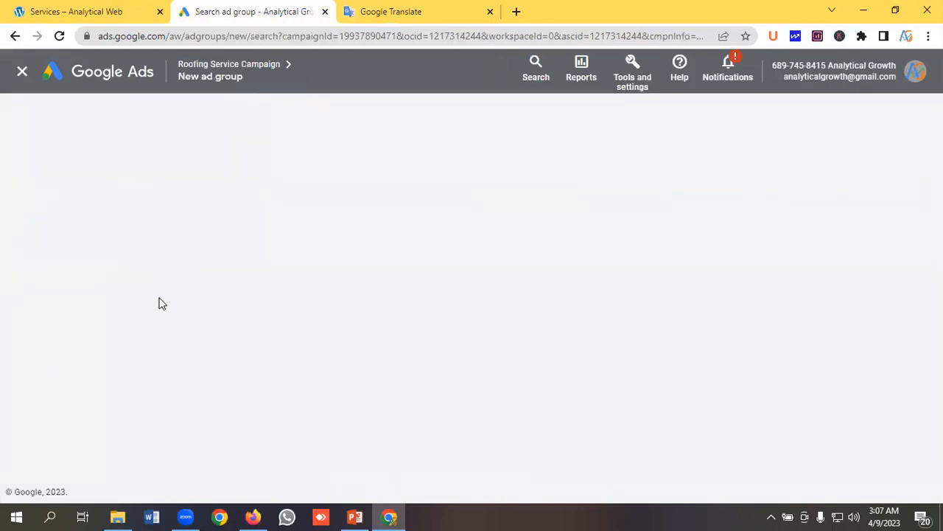
pyautogui.click(401, 11)
pyautogui.scroll(2, 153, 267)
pyautogui.scroll(2, 154, 267)
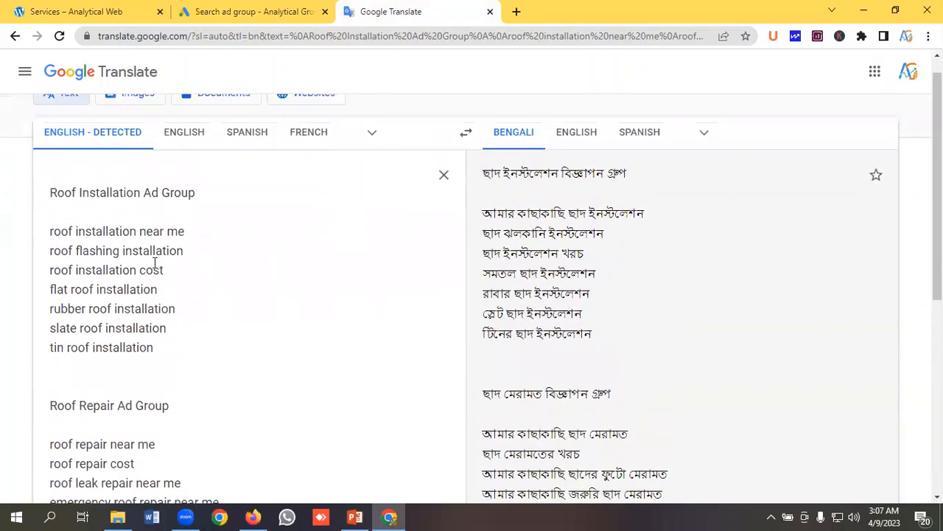
pyautogui.moveTo(196, 217); pyautogui.dragTo(46, 215)
pyautogui.rightClick(91, 216)
pyautogui.click(127, 269)
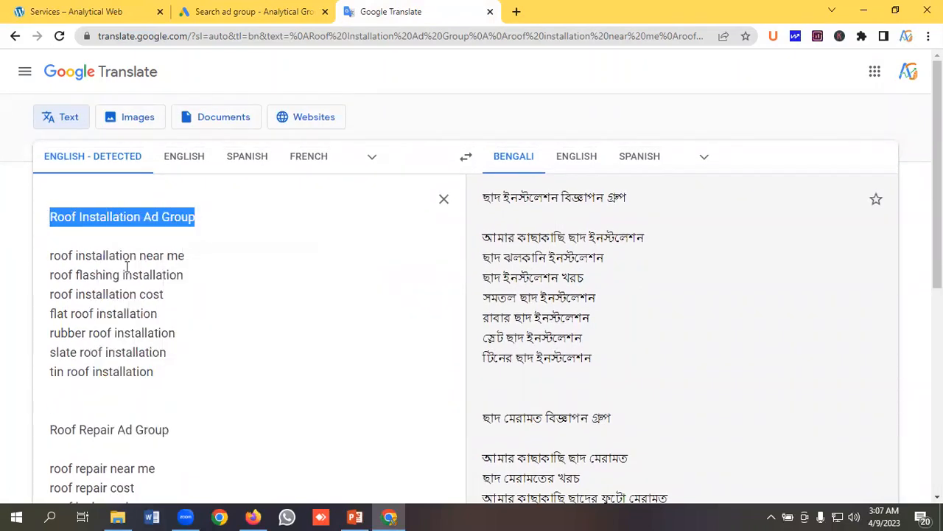
pyautogui.click(243, 13)
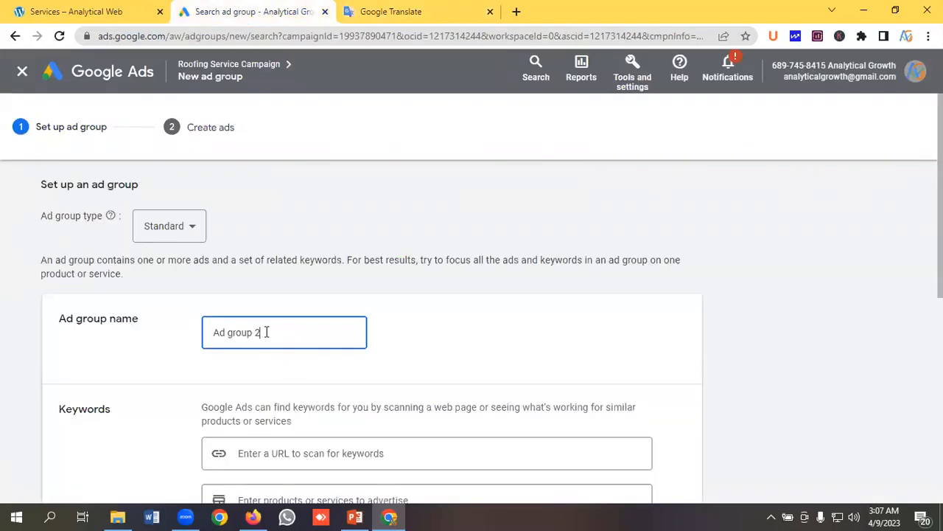
pyautogui.moveTo(269, 333); pyautogui.dragTo(200, 335)
pyautogui.hotkey('ctrl', 'v')
# Copy the roof installation keywords, from "roof installation near me" to "tin roof installation", from Google Translate into the new ad group's keywords.
pyautogui.scroll(-4, 328, 351)
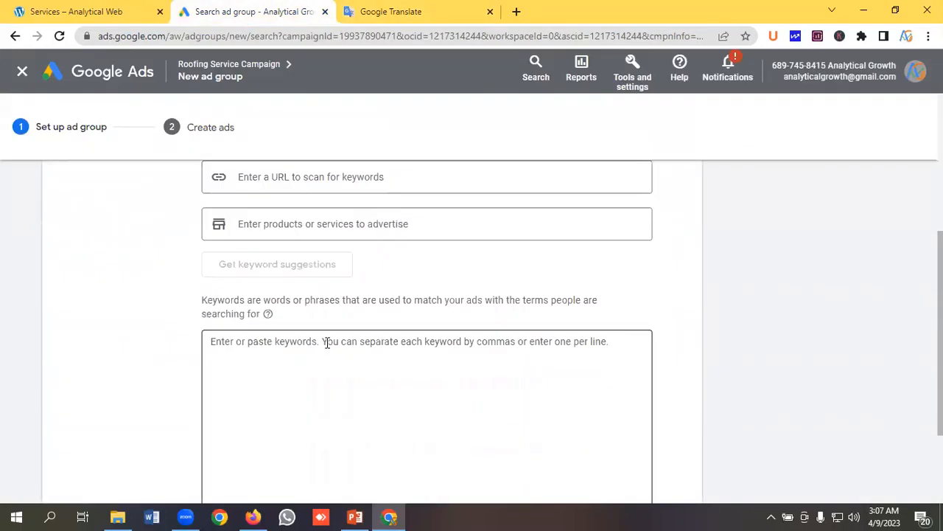
pyautogui.click(253, 340)
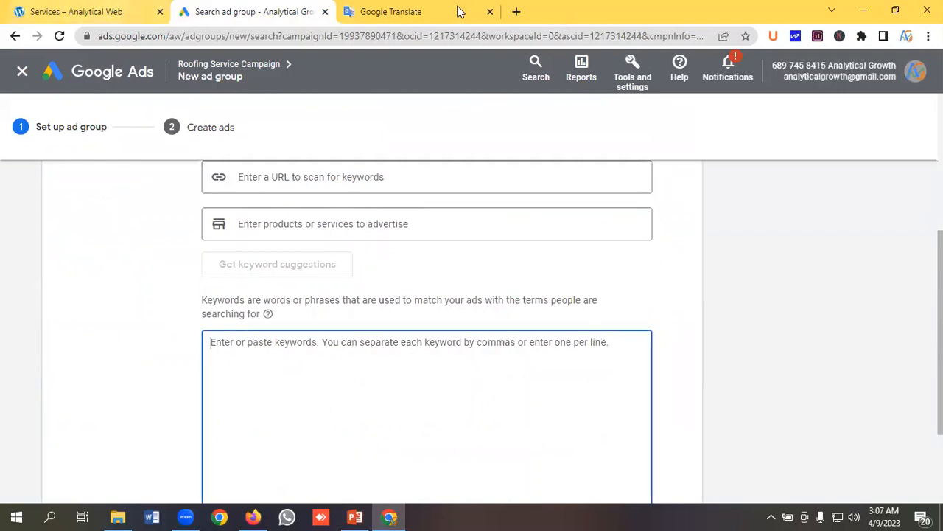
pyautogui.click(391, 11)
pyautogui.moveTo(170, 375); pyautogui.dragTo(49, 255)
pyautogui.rightClick(89, 275)
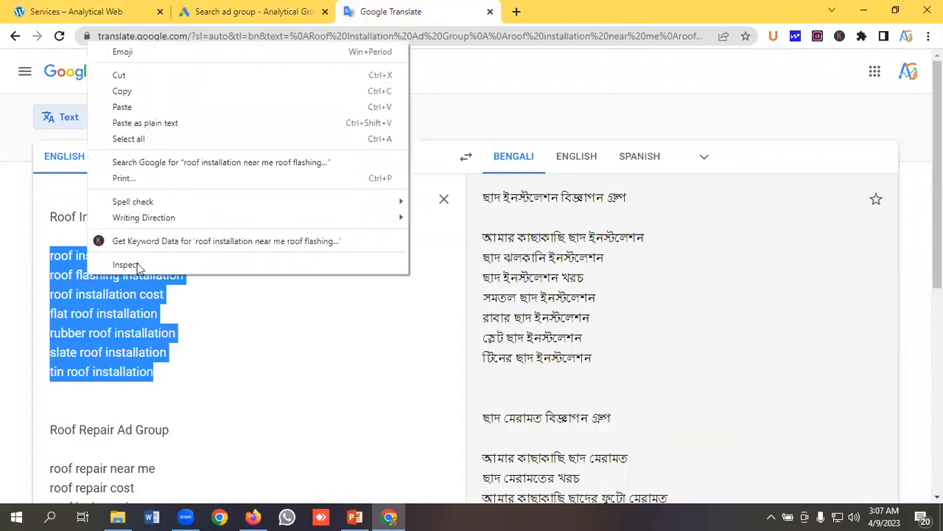
pyautogui.click(132, 93)
pyautogui.click(233, 9)
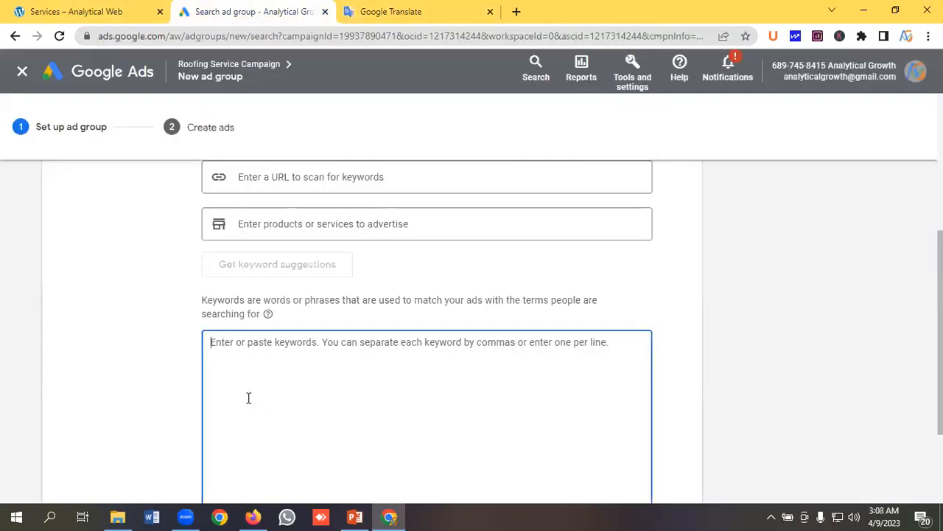
pyautogui.hotkey('ctrl', 'v')
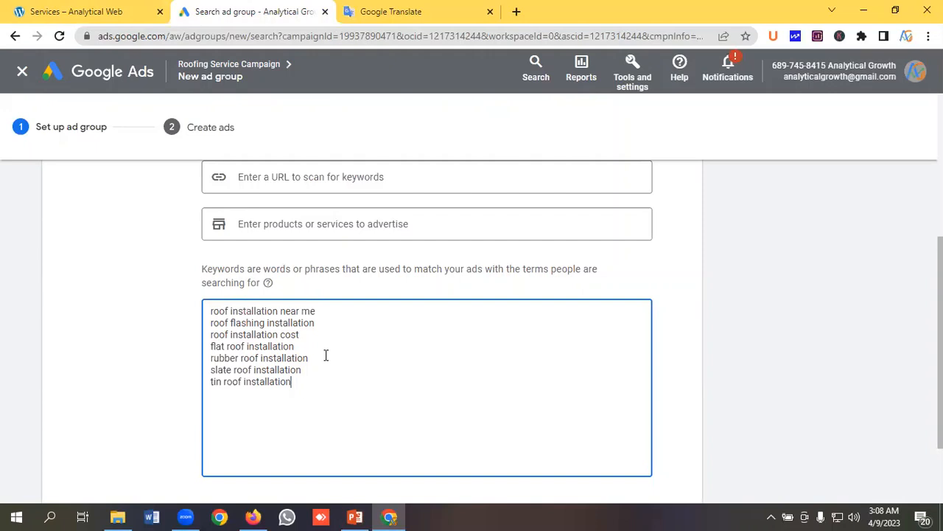
# Save the roof installation ad group setup and continue to ad creation.
pyautogui.scroll(-1, 266, 361)
pyautogui.scroll(1, 278, 325)
pyautogui.scroll(-1, 345, 384)
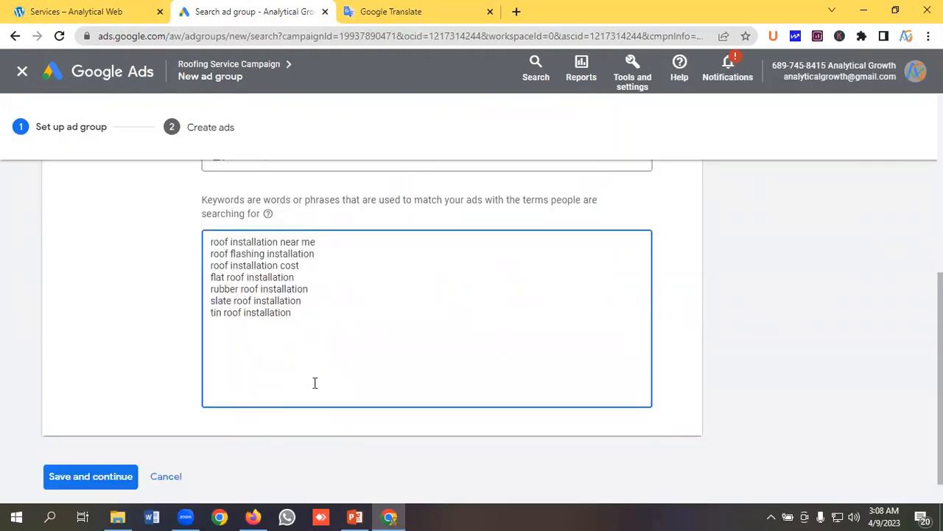
pyautogui.click(73, 479)
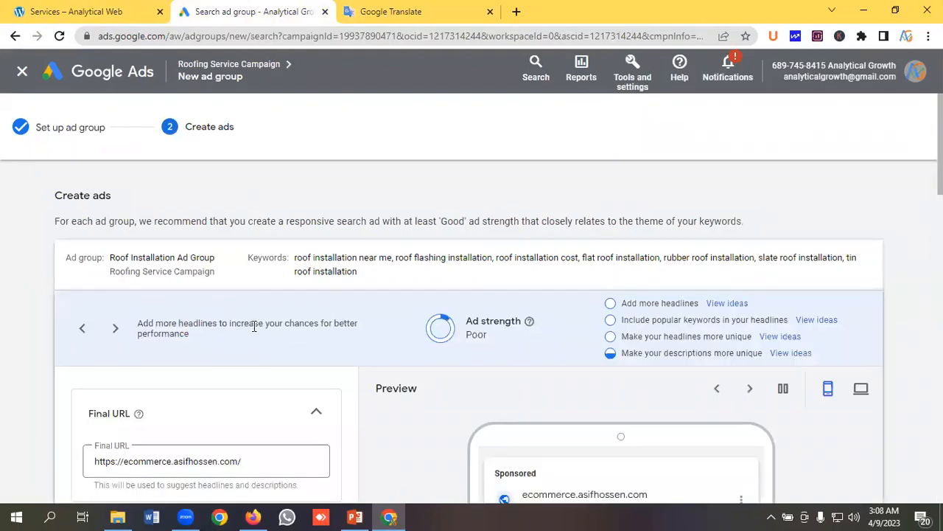
# Review the ad's final URL, display path, headline and description fields, and compare them with the website's Roof Installation service section.
pyautogui.scroll(-3, 221, 358)
pyautogui.scroll(2, 206, 355)
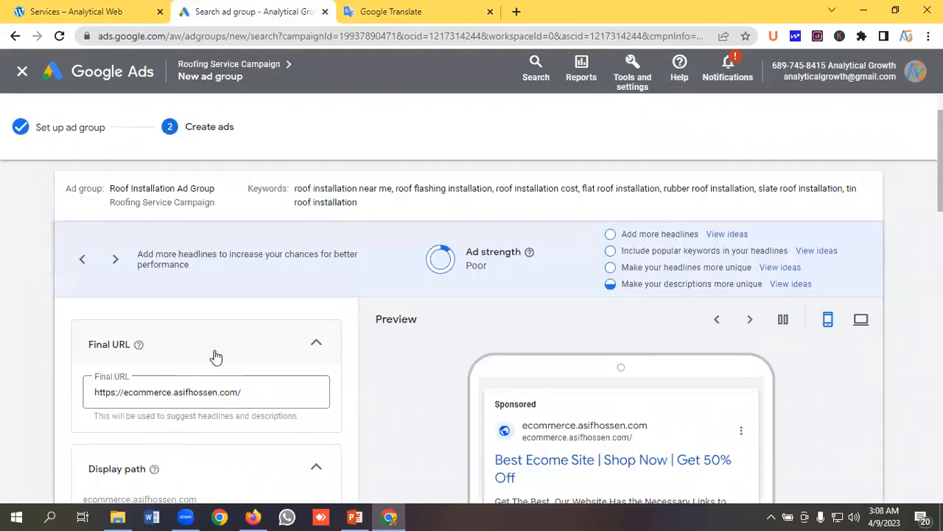
pyautogui.scroll(-1, 210, 358)
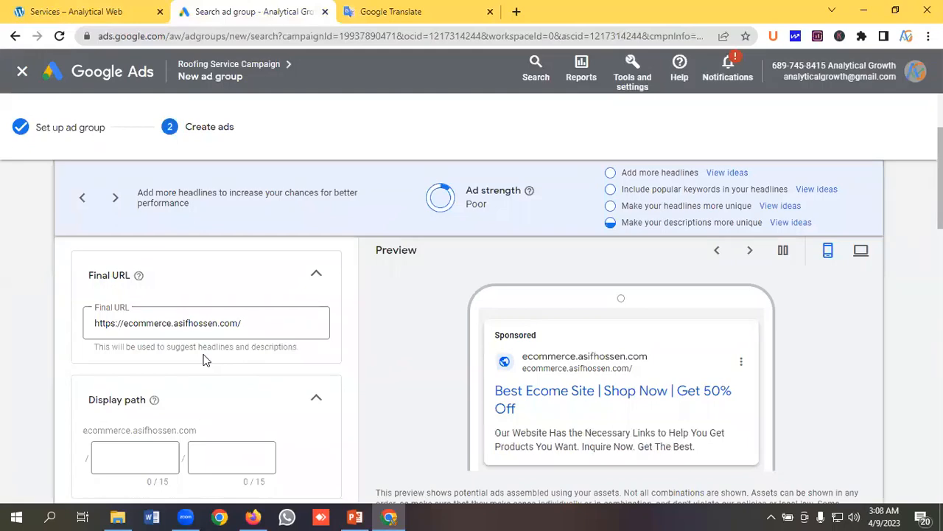
pyautogui.scroll(-2, 218, 352)
pyautogui.scroll(2, 220, 352)
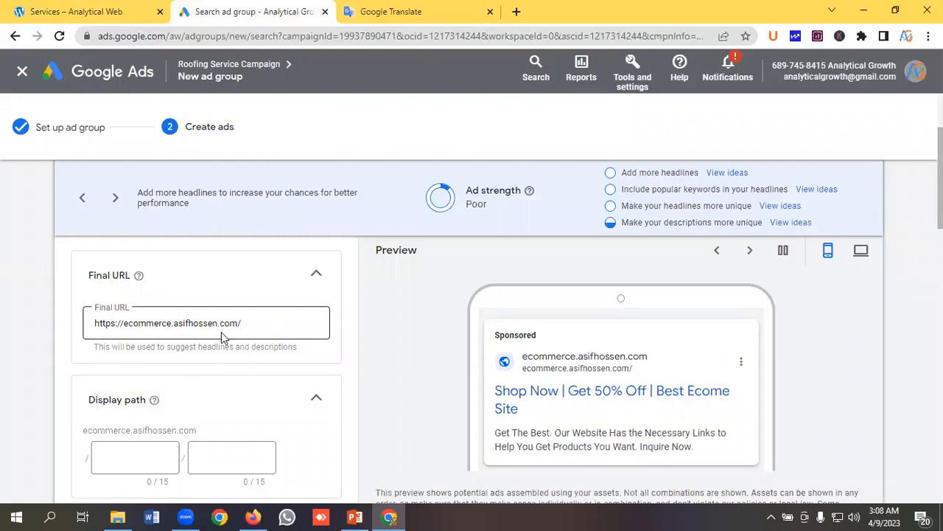
pyautogui.click(105, 12)
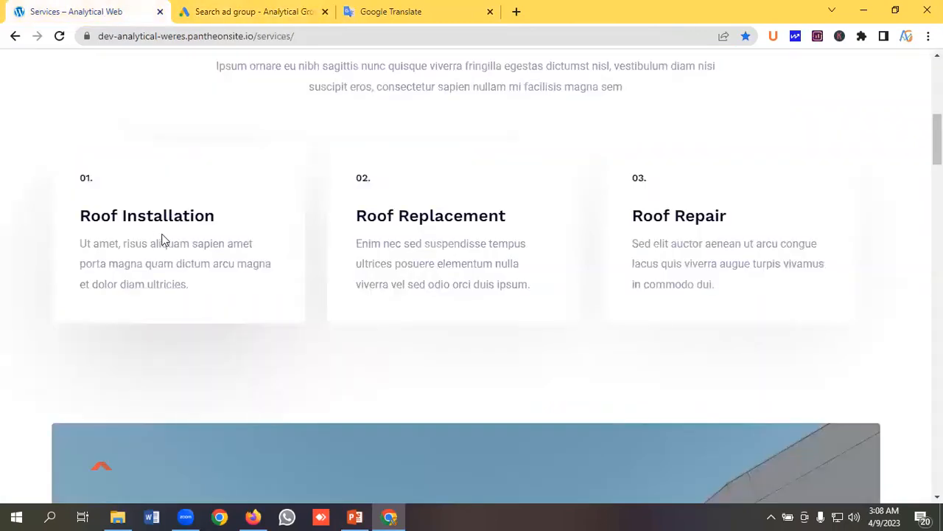
pyautogui.click(265, 6)
pyautogui.scroll(-6, 171, 394)
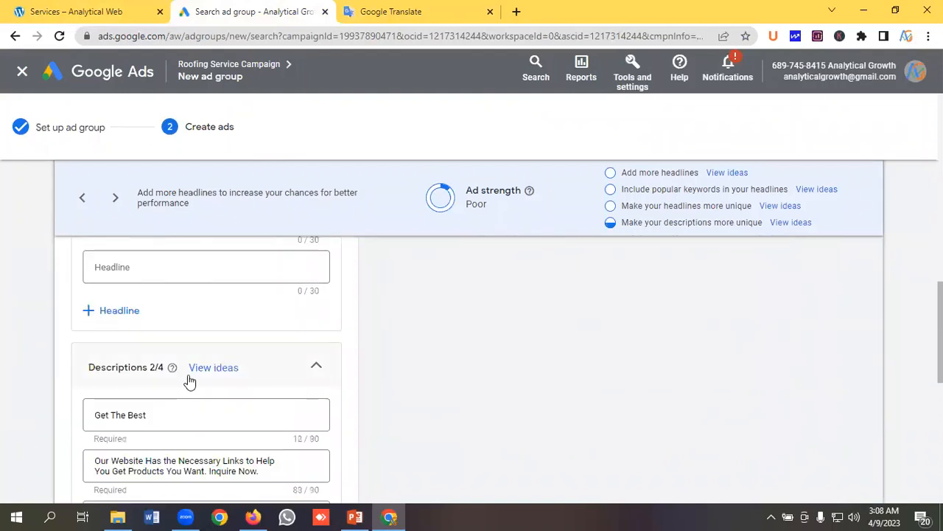
pyautogui.click(95, 10)
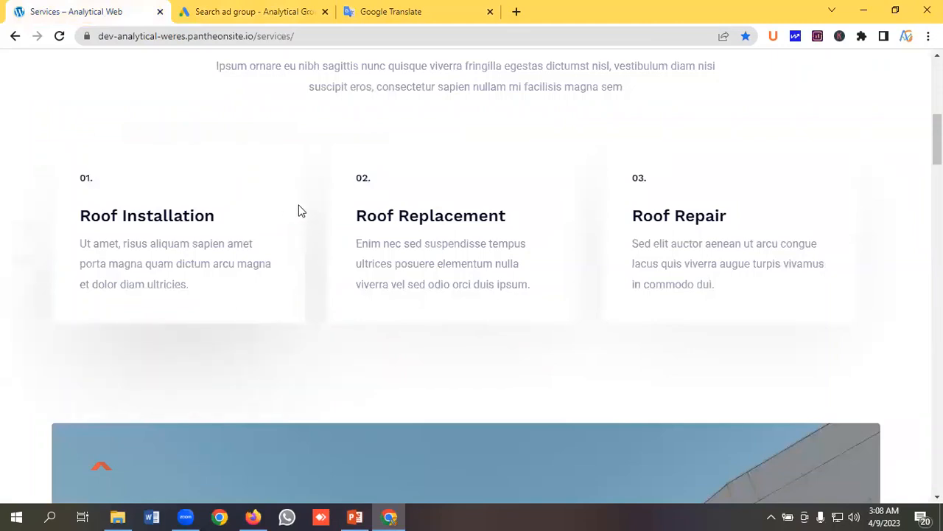
# Return to Google Ads and leave ad creation for the Roofing Service Campaign without saving the ads.
pyautogui.click(254, 9)
pyautogui.scroll(5, 205, 369)
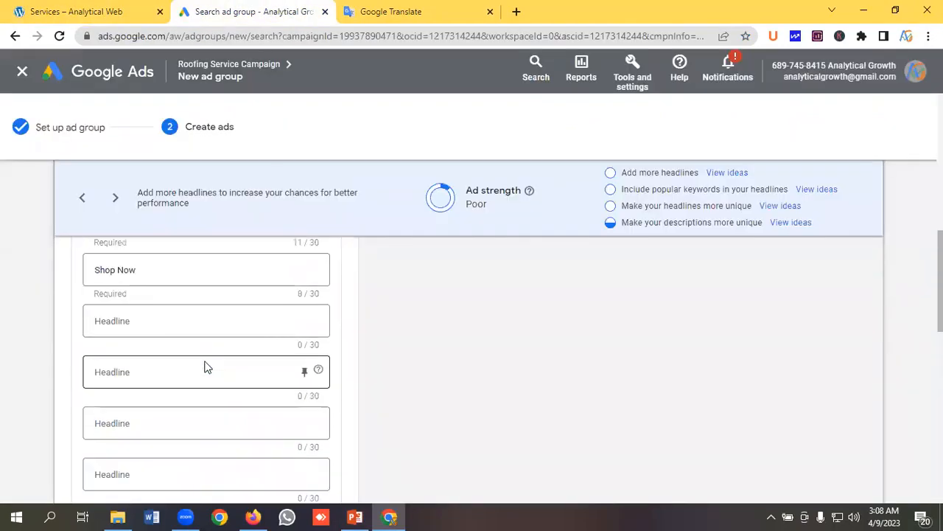
pyautogui.click(250, 65)
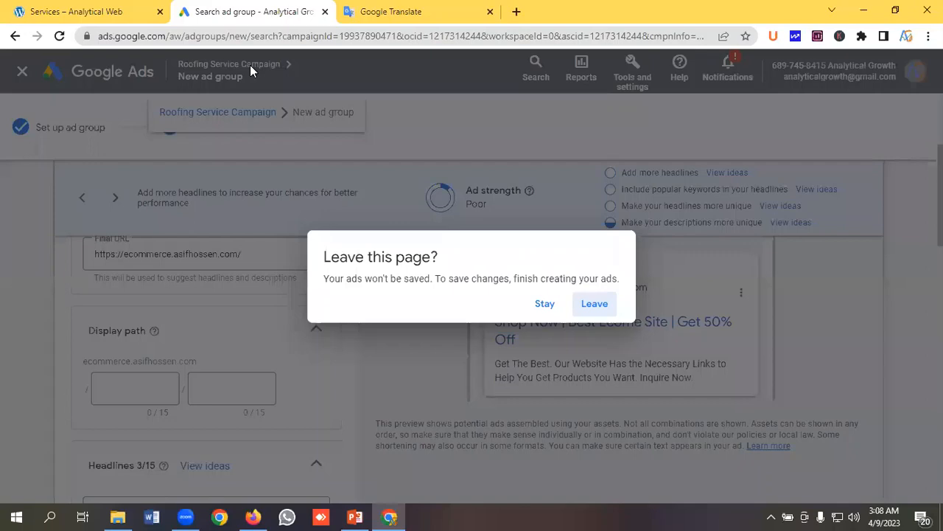
pyautogui.click(594, 304)
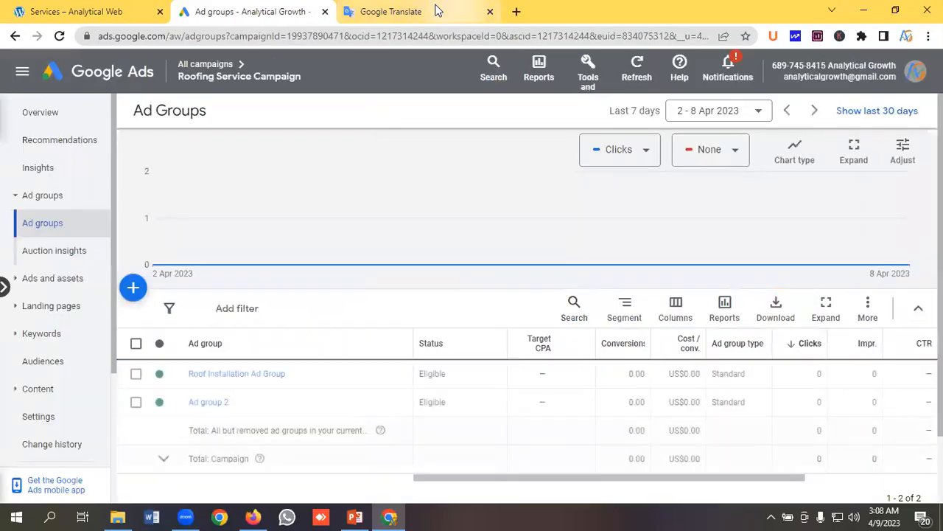
# Switch to Google Translate and copy the heading "Roof Repair Ad Group" from the source text.
pyautogui.click(397, 11)
pyautogui.click(185, 366)
pyautogui.scroll(-1, 185, 361)
pyautogui.moveTo(185, 361); pyautogui.dragTo(40, 361)
pyautogui.rightClick(80, 359)
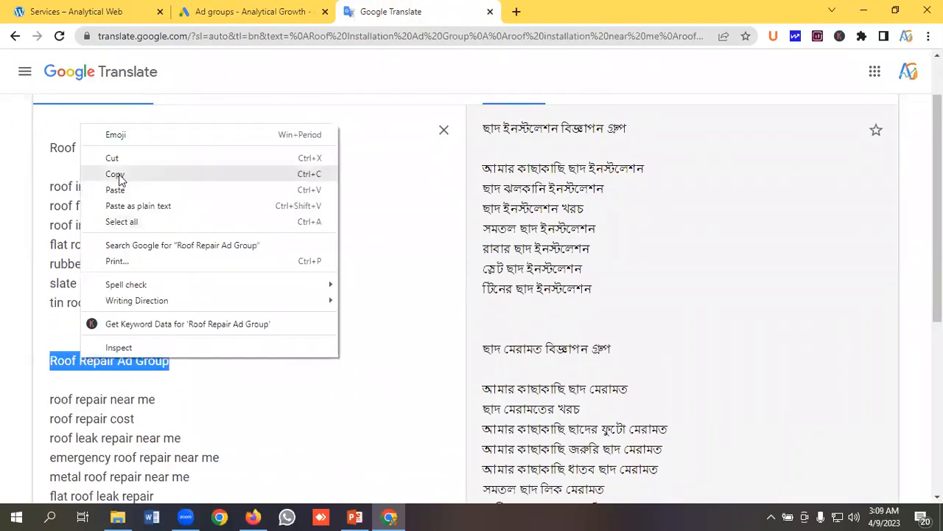
pyautogui.click(116, 175)
# Return to Google Ads, start a new ad group in the Roofing Service Campaign and name it "Roof Repair Ad Group".
pyautogui.click(258, 12)
pyautogui.scroll(1, 251, 333)
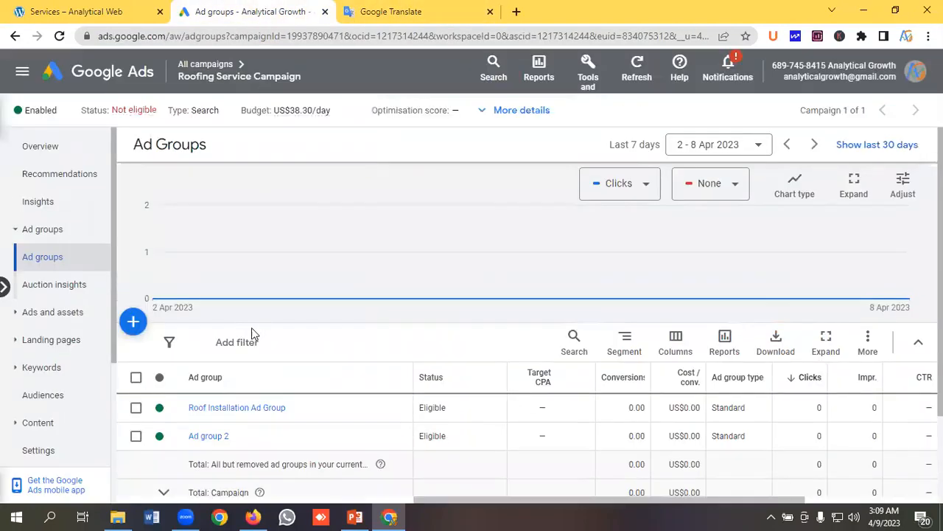
pyautogui.click(132, 322)
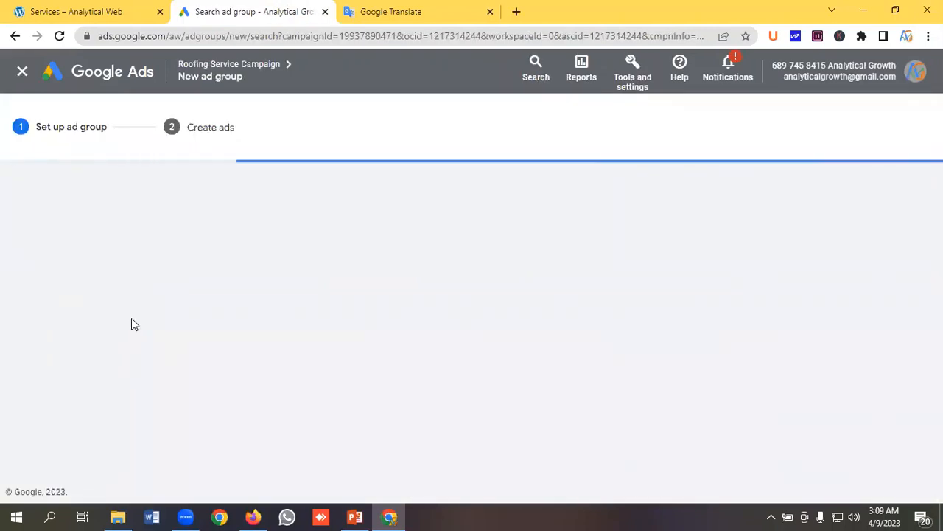
pyautogui.moveTo(273, 331); pyautogui.dragTo(197, 339)
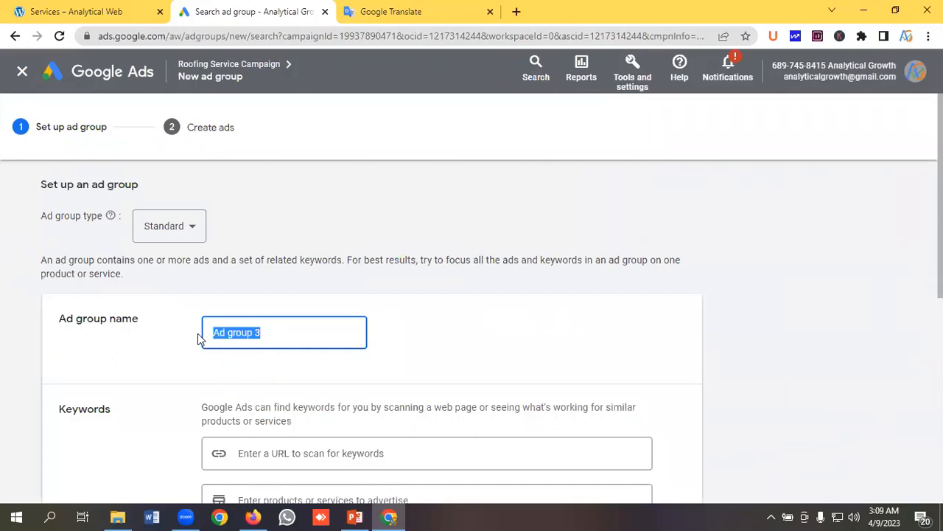
pyautogui.hotkey('ctrl', 'v')
# Copy the roof repair keywords, from "roof repair near me" to "local roof repair contractors", from Google Translate into the new ad group's keywords.
pyautogui.scroll(-4, 322, 353)
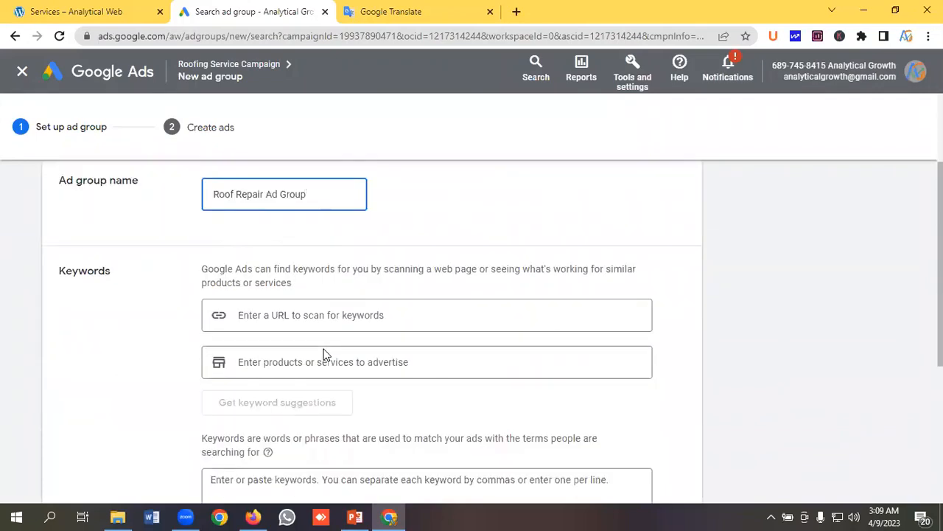
pyautogui.click(270, 359)
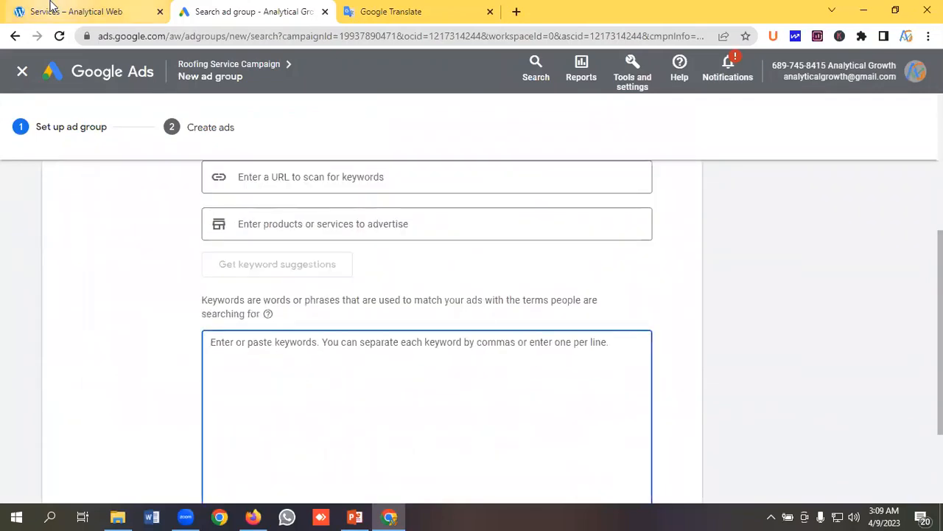
pyautogui.click(346, 9)
pyautogui.scroll(-2, 261, 200)
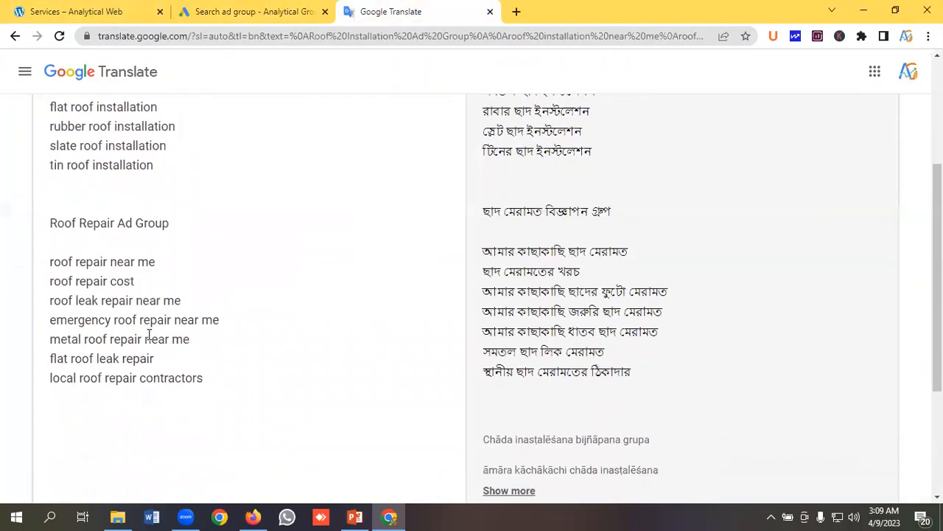
pyautogui.moveTo(209, 379); pyautogui.dragTo(26, 259)
pyautogui.rightClick(82, 300)
pyautogui.click(114, 117)
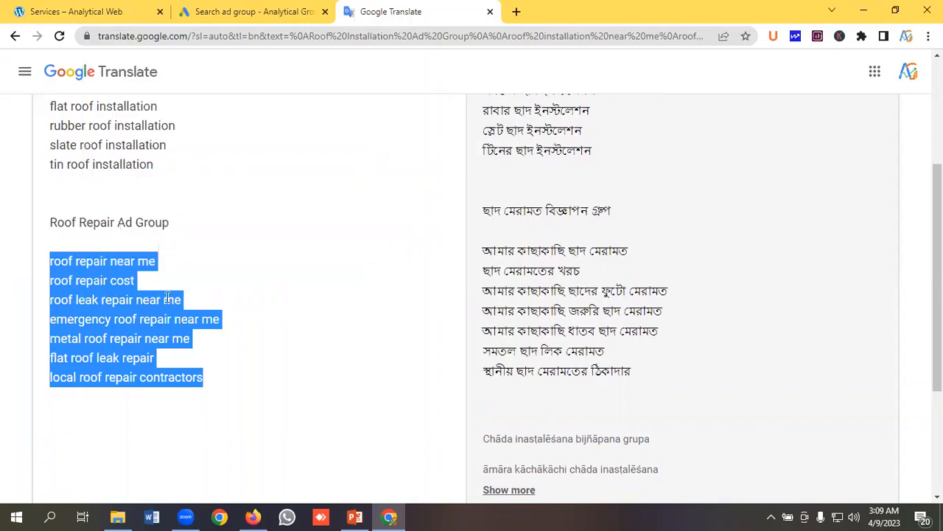
pyautogui.click(243, 11)
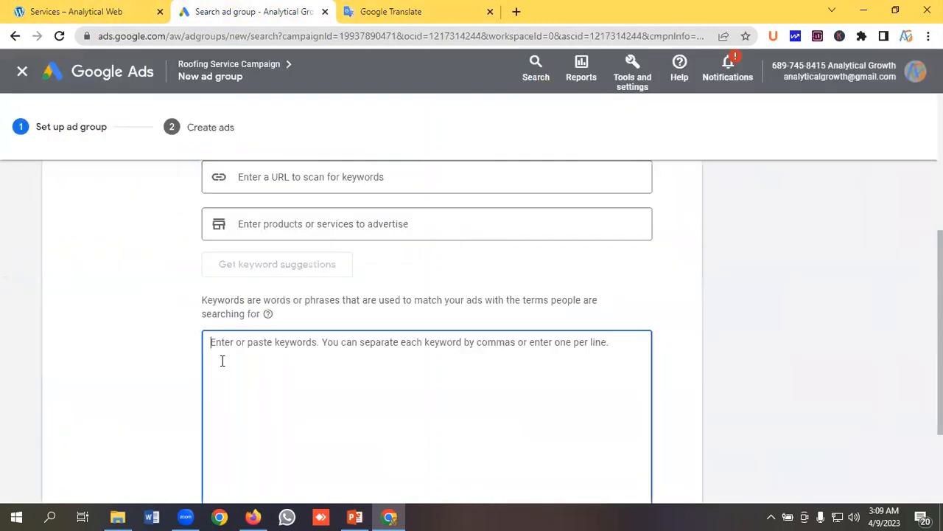
pyautogui.hotkey('ctrl', 'v')
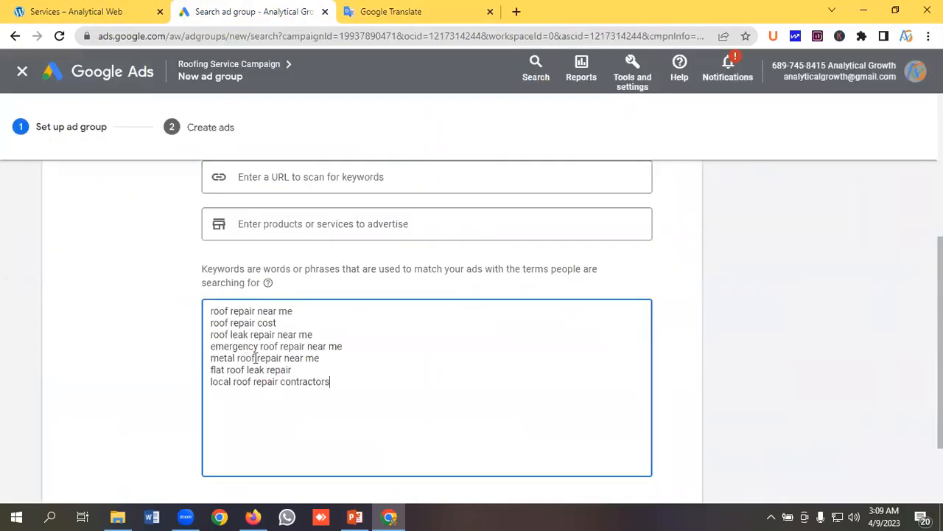
# Review the roof repair ad group's name against its keyword list to check that they share one theme.
pyautogui.scroll(-2, 278, 349)
pyautogui.scroll(4, 266, 355)
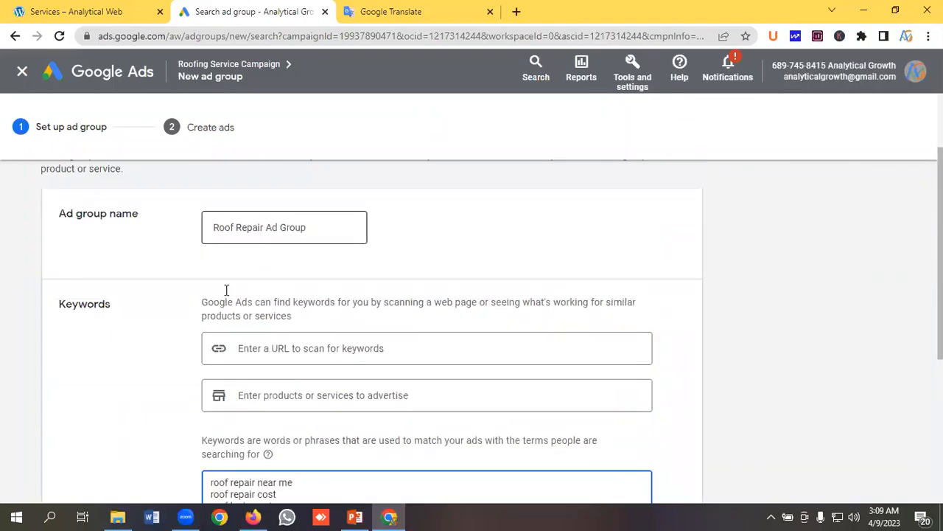
pyautogui.scroll(-2, 227, 290)
pyautogui.scroll(1, 225, 290)
pyautogui.scroll(-2, 225, 291)
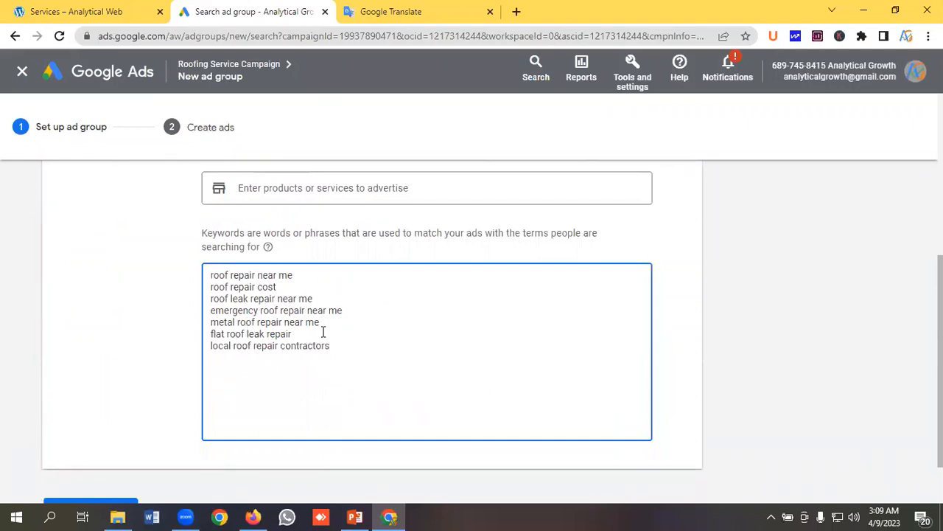
pyautogui.scroll(3, 286, 350)
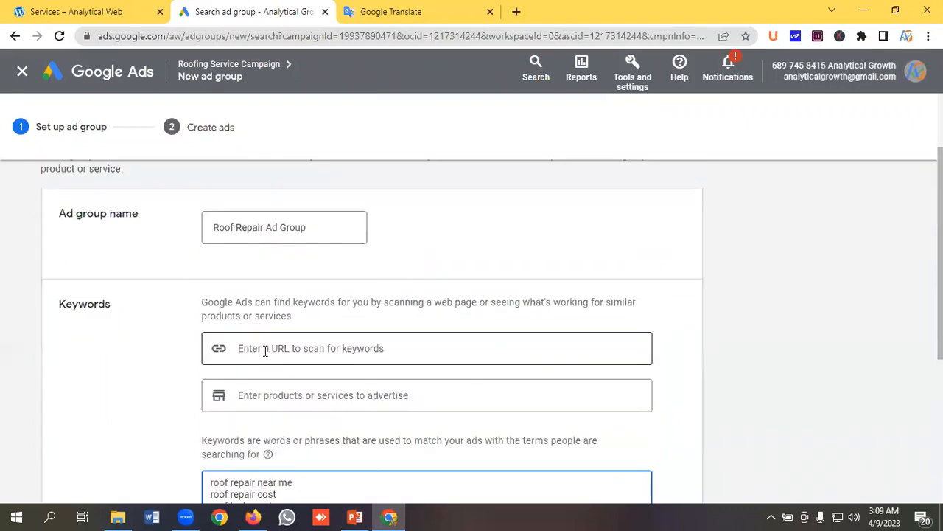
pyautogui.scroll(-2, 275, 349)
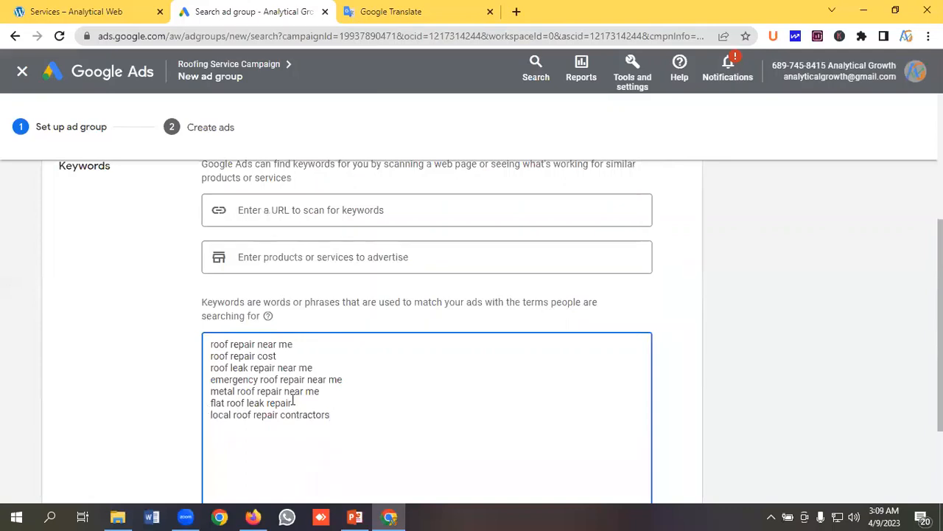
pyautogui.scroll(3, 227, 346)
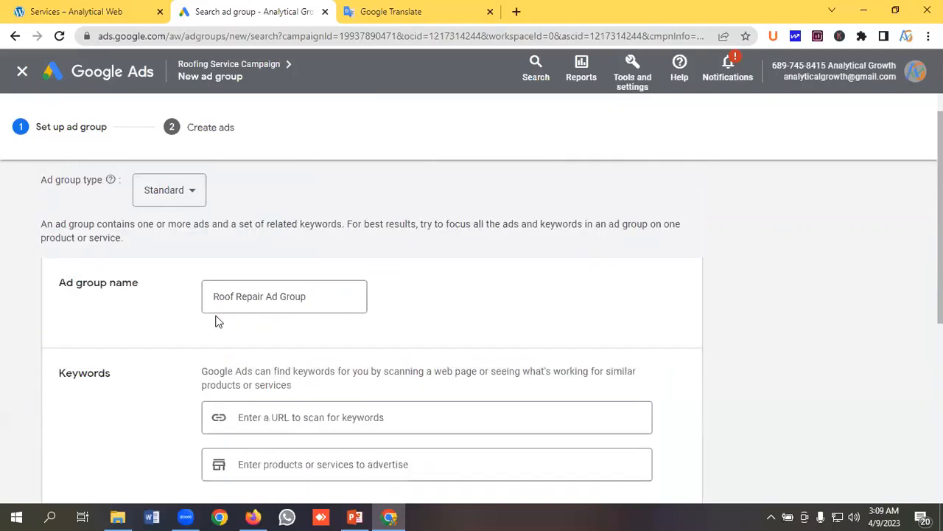
pyautogui.scroll(-3, 230, 342)
pyautogui.scroll(-1, 247, 367)
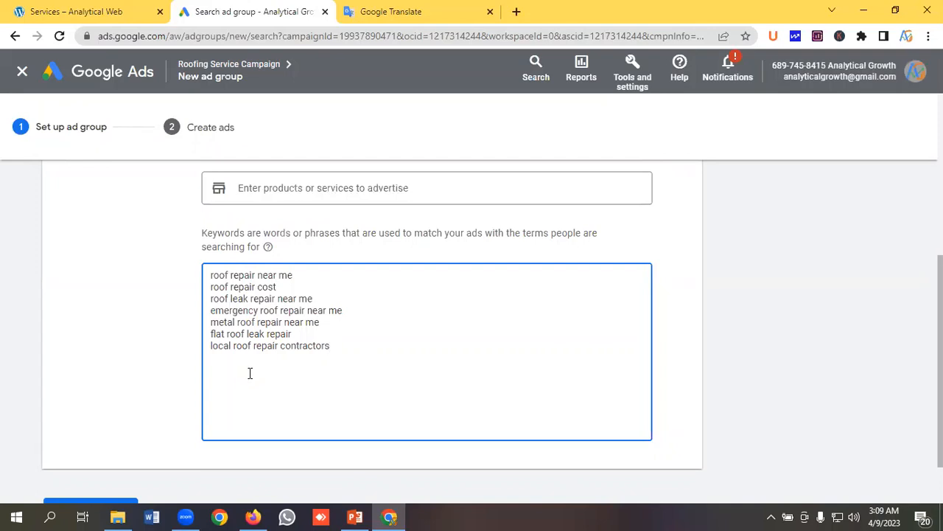
# Save the roof repair ad group setup and continue to its ad creation form.
pyautogui.scroll(-2, 249, 373)
pyautogui.click(91, 442)
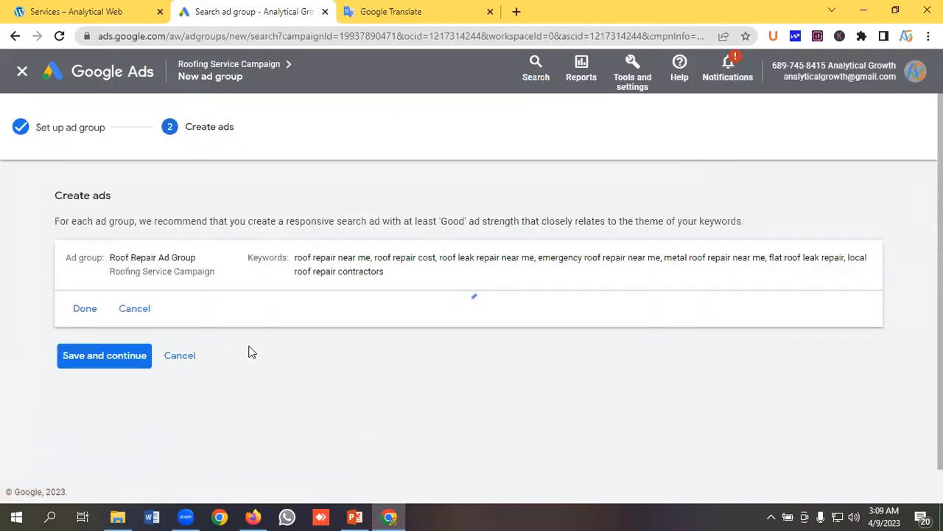
pyautogui.scroll(-1, 248, 352)
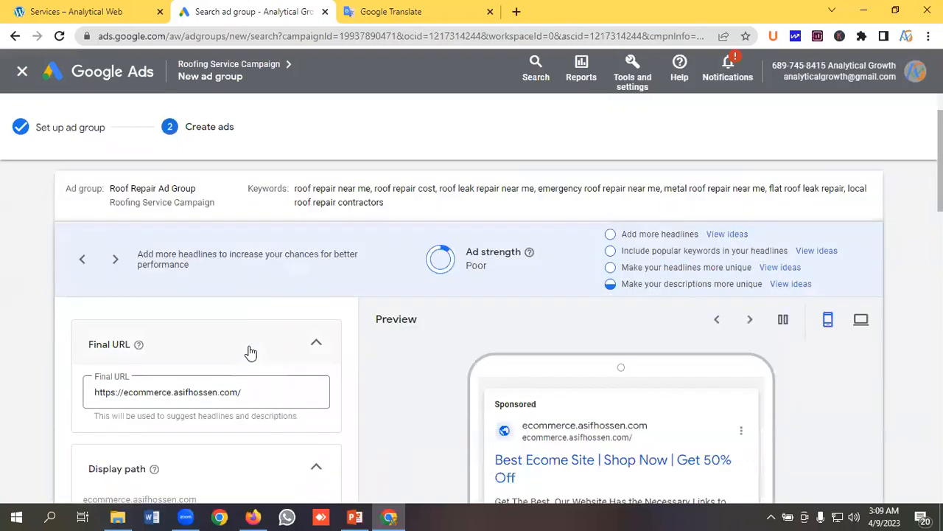